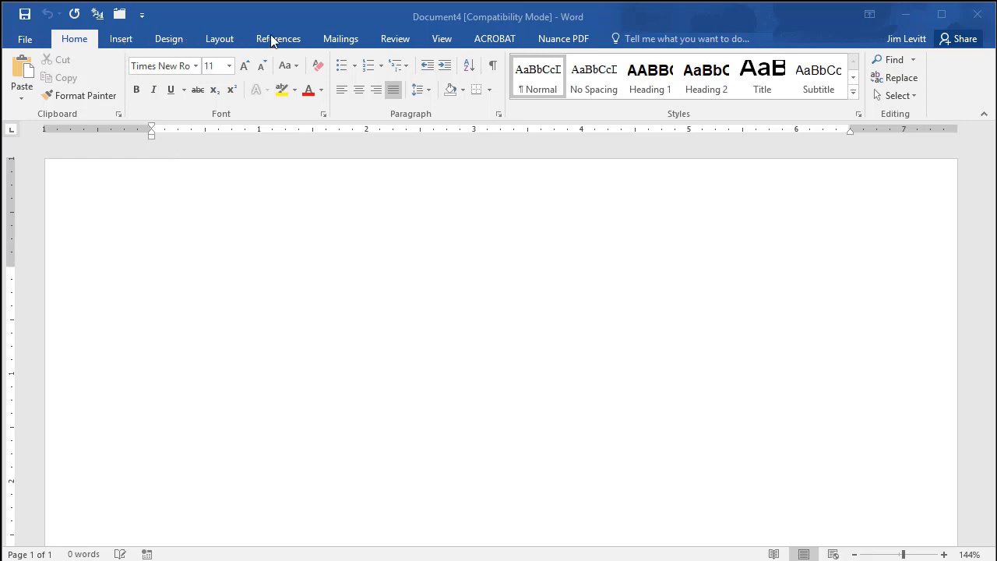
Start an envelope mail merge using the Size 10 (4 1/8 x 9 1/2 in) envelope
{"action": "left_click", "coordinate": [351, 41]}
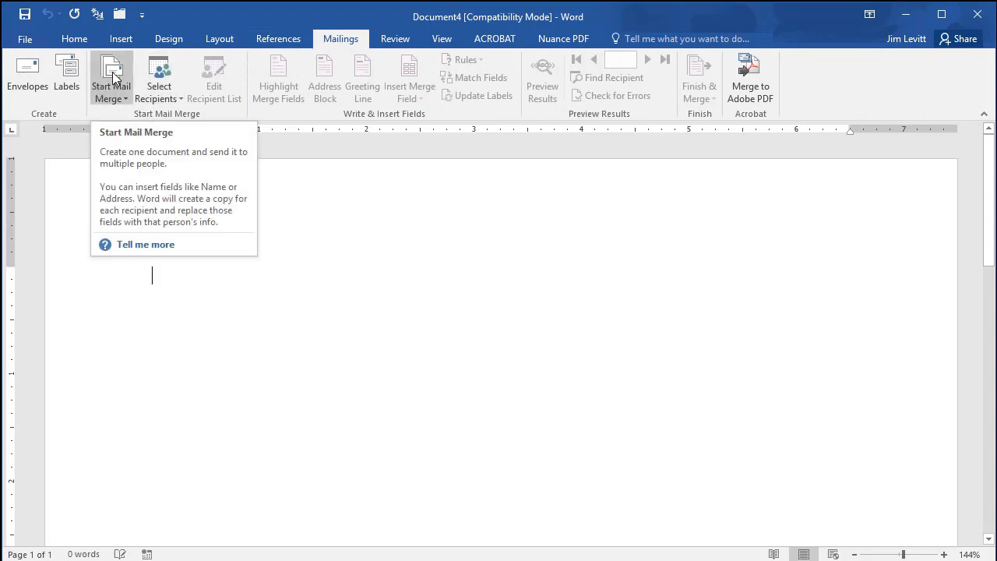
{"action": "left_click", "coordinate": [110, 78]}
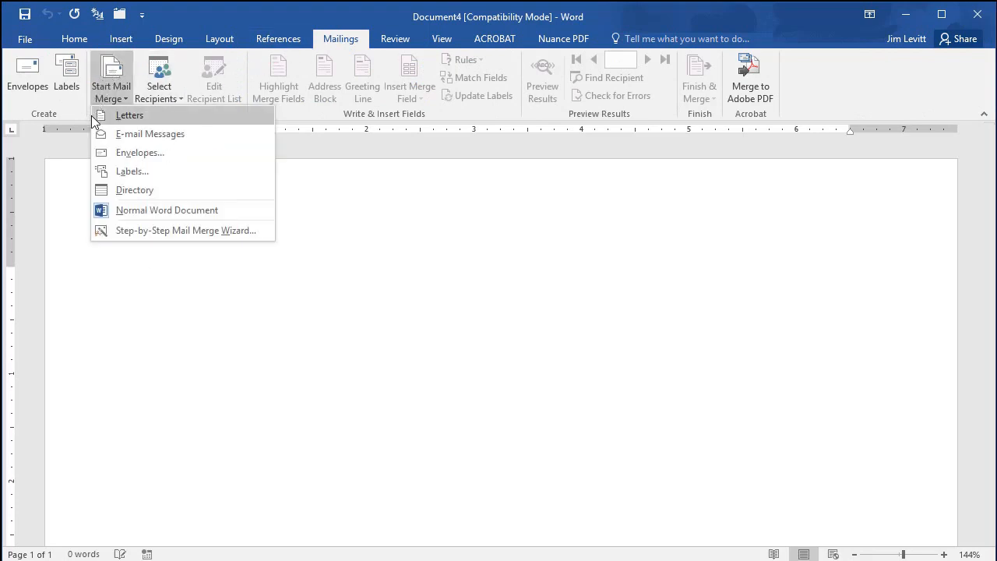
{"action": "left_click", "coordinate": [132, 154]}
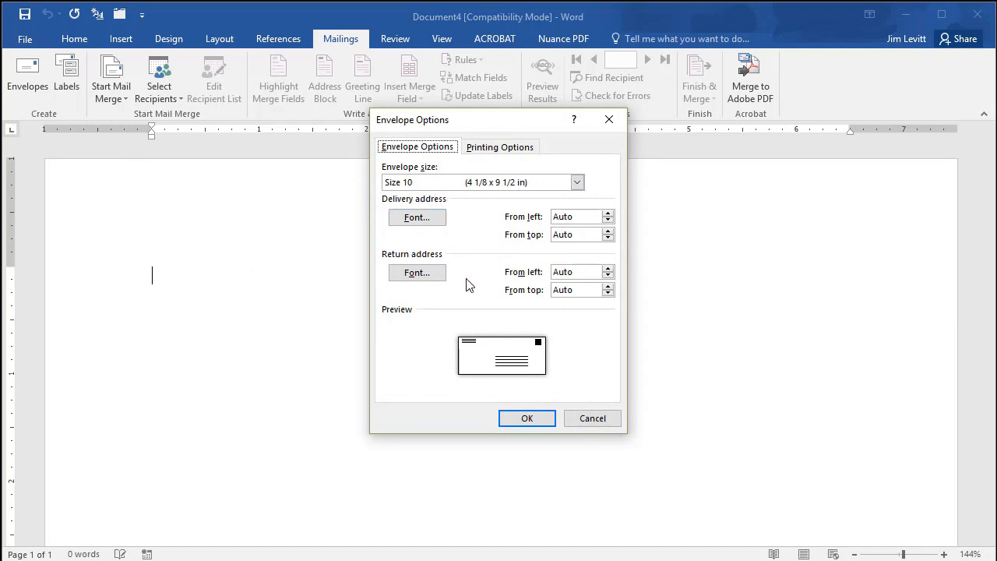
{"action": "left_click", "coordinate": [528, 419]}
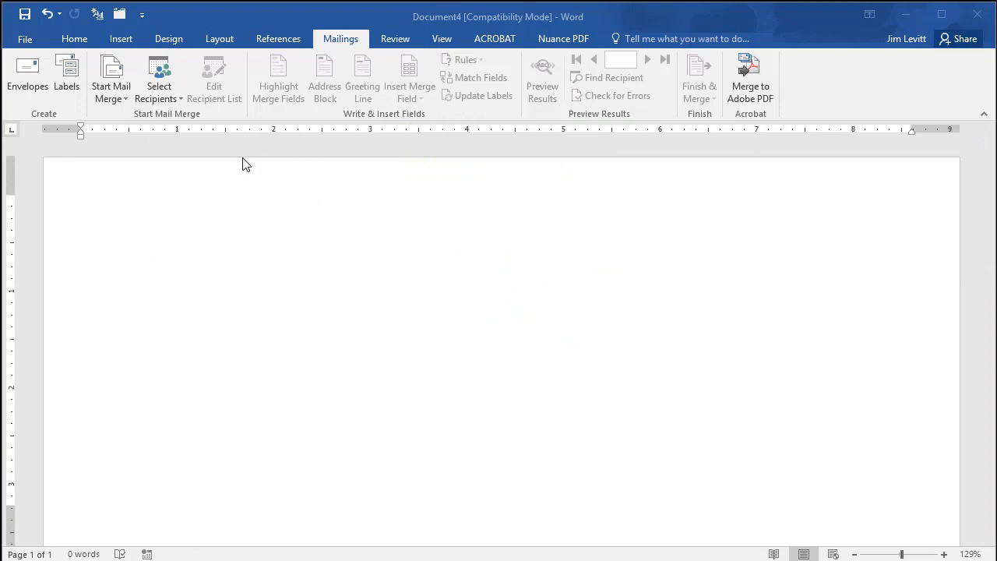
Use the existing list Sample.xlsx as the recipient source, taking Sheet1$ with its first row as column headers
{"action": "left_click", "coordinate": [159, 84]}
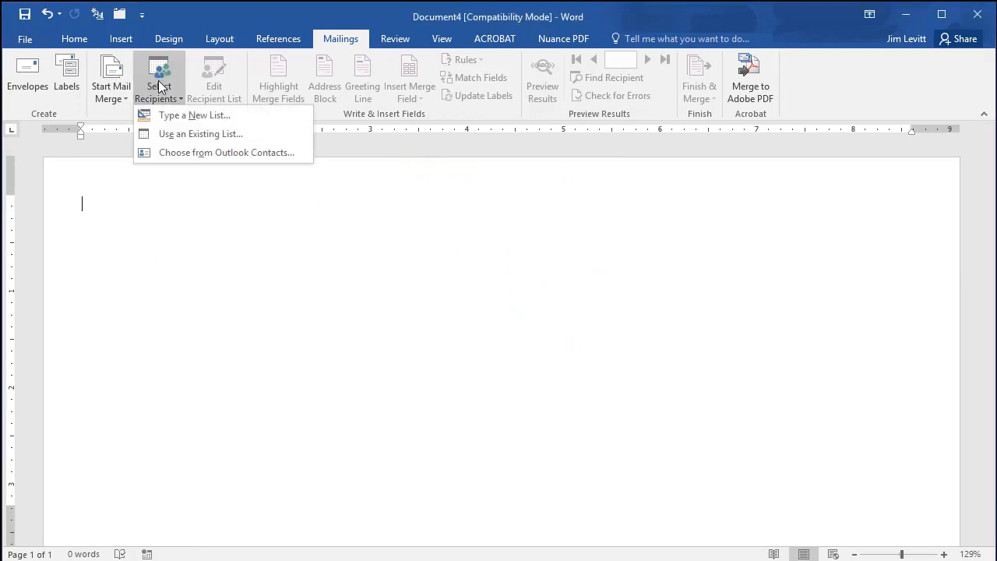
{"action": "left_click", "coordinate": [200, 135]}
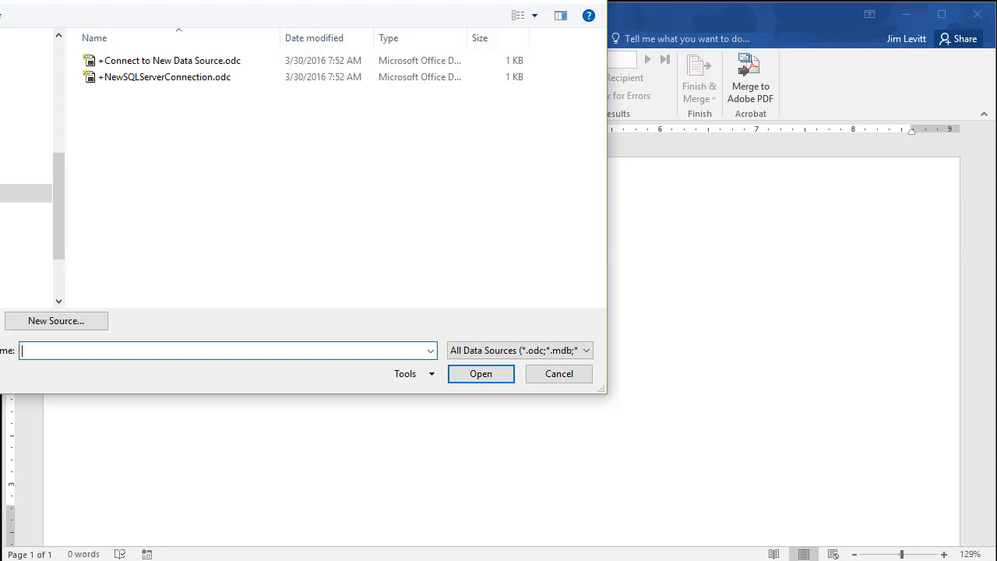
{"action": "left_click", "coordinate": [26, 299]}
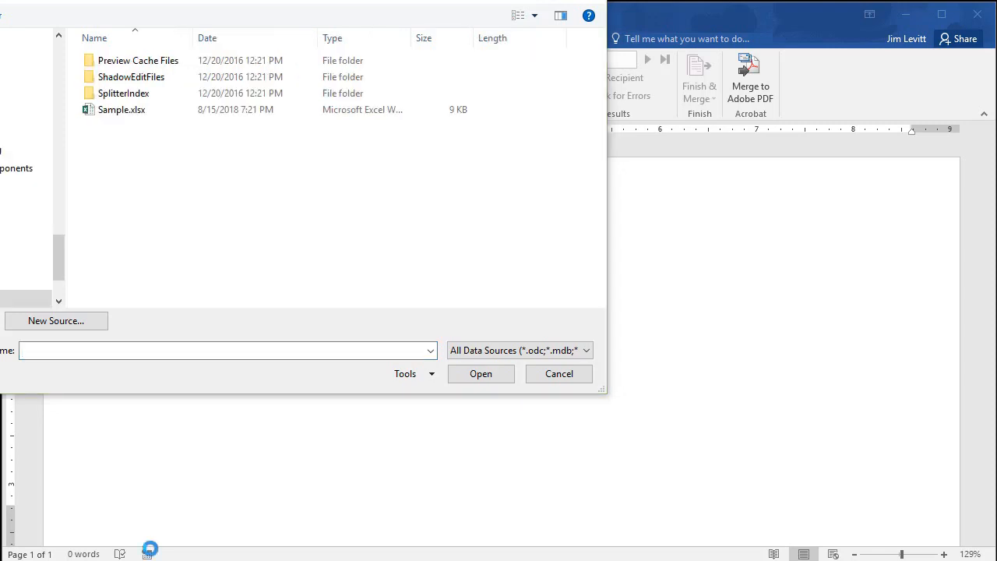
{"action": "left_click", "coordinate": [140, 115]}
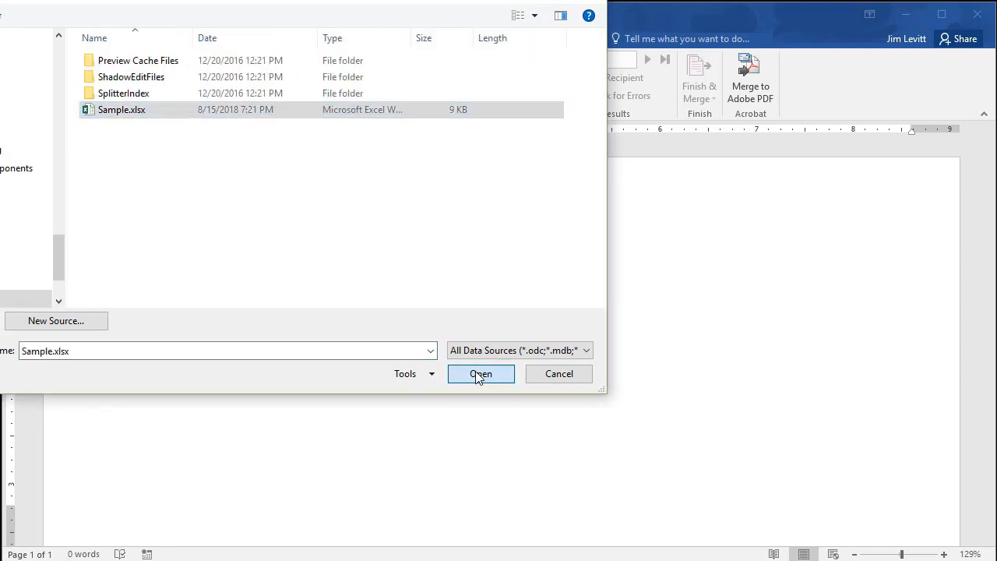
{"action": "left_click", "coordinate": [480, 374]}
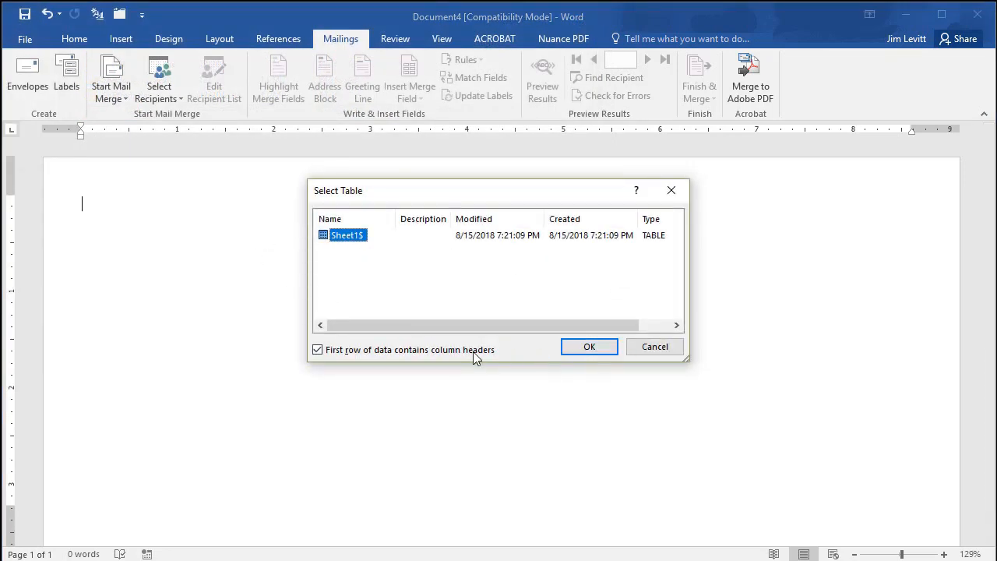
{"action": "left_click", "coordinate": [596, 350]}
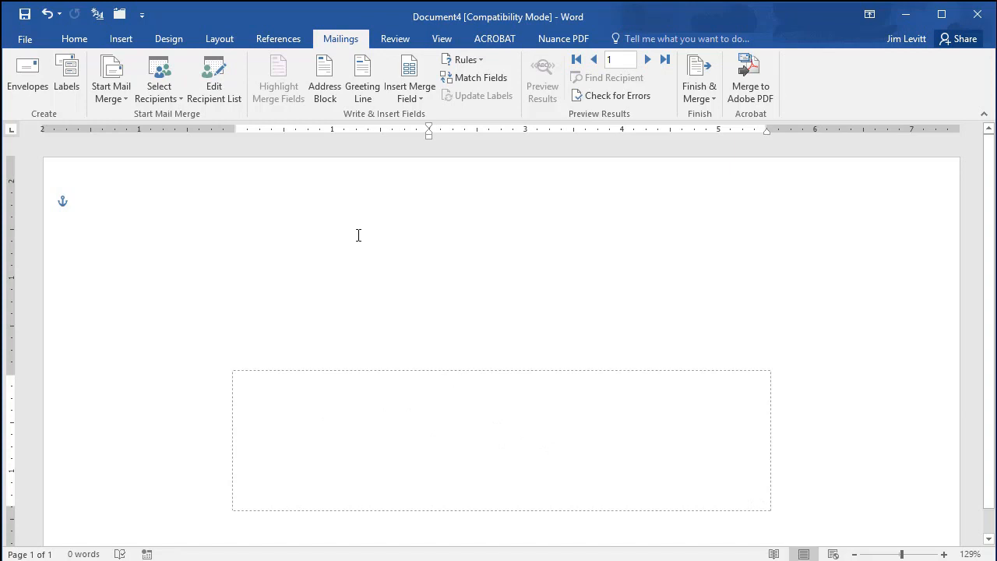
Begin an address block for the delivery area and match Address 1 to Street 1, Address 2 to Street 2, and City to City
{"action": "left_click", "coordinate": [325, 88]}
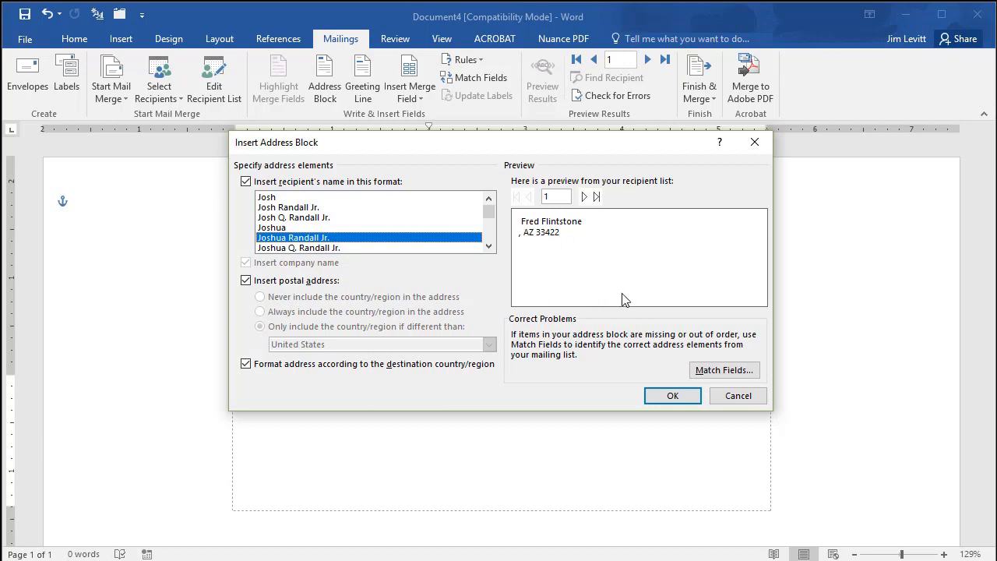
{"action": "left_click", "coordinate": [726, 372]}
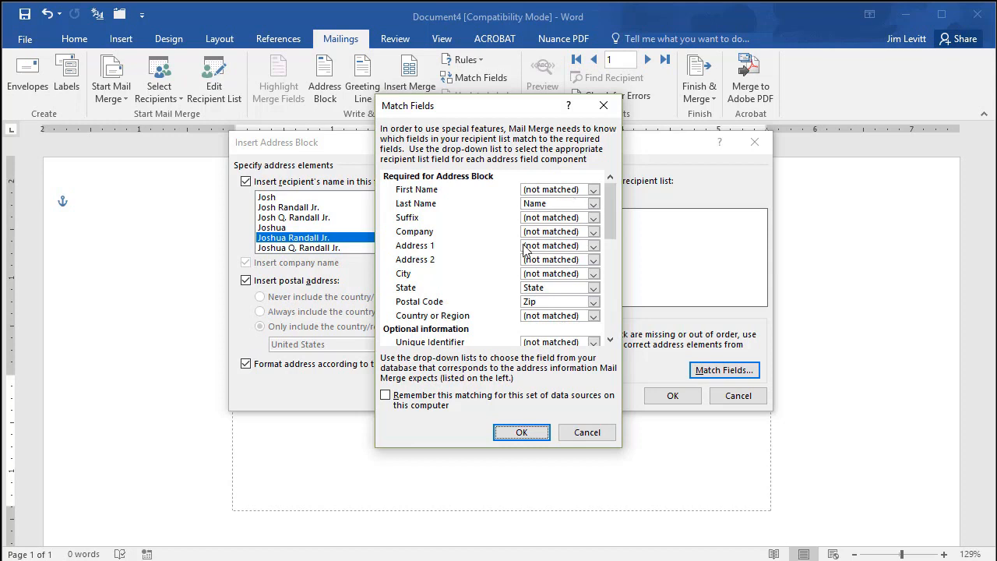
{"action": "left_click", "coordinate": [595, 245]}
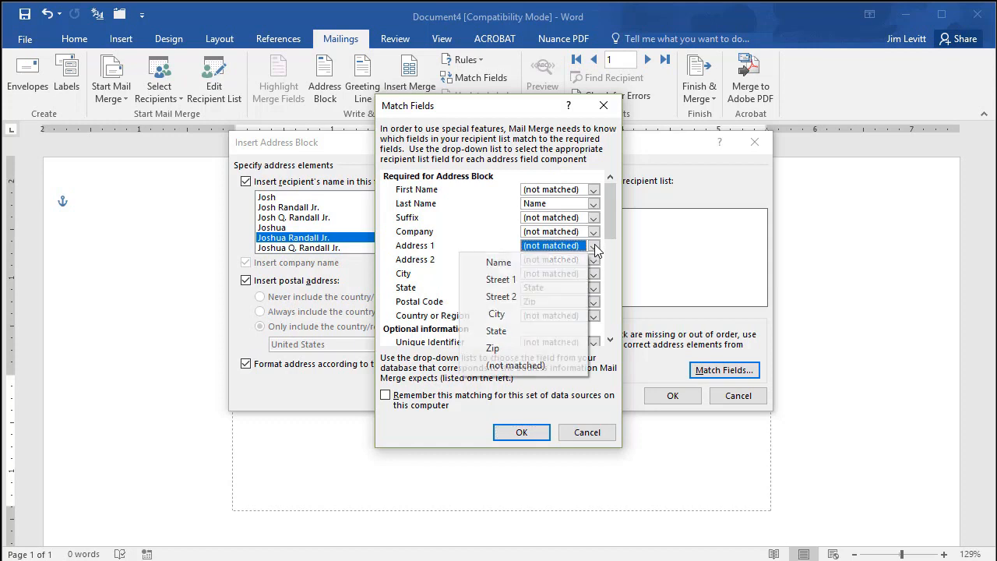
{"action": "left_click", "coordinate": [522, 278]}
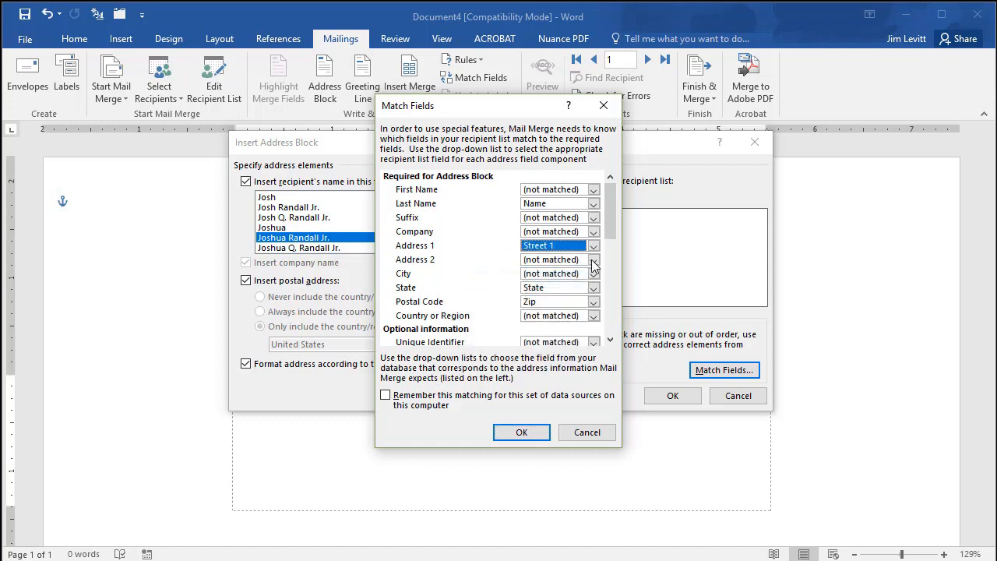
{"action": "left_click", "coordinate": [593, 260]}
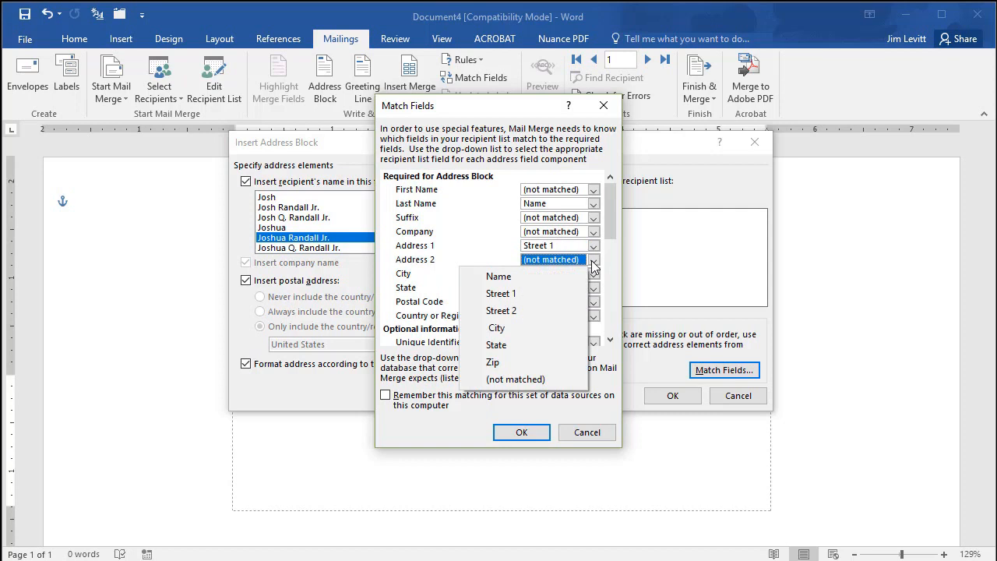
{"action": "left_click", "coordinate": [518, 310]}
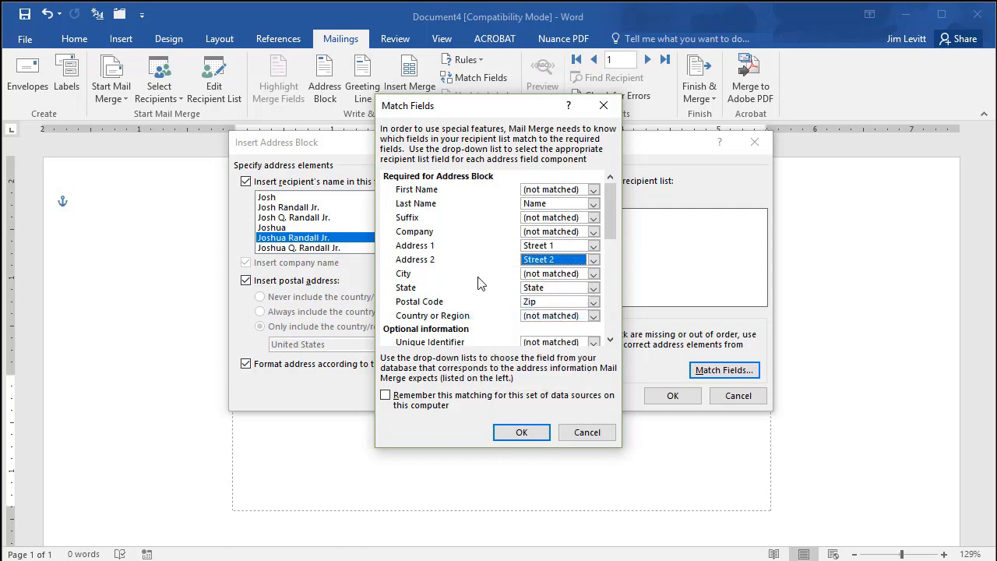
{"action": "left_click", "coordinate": [593, 274]}
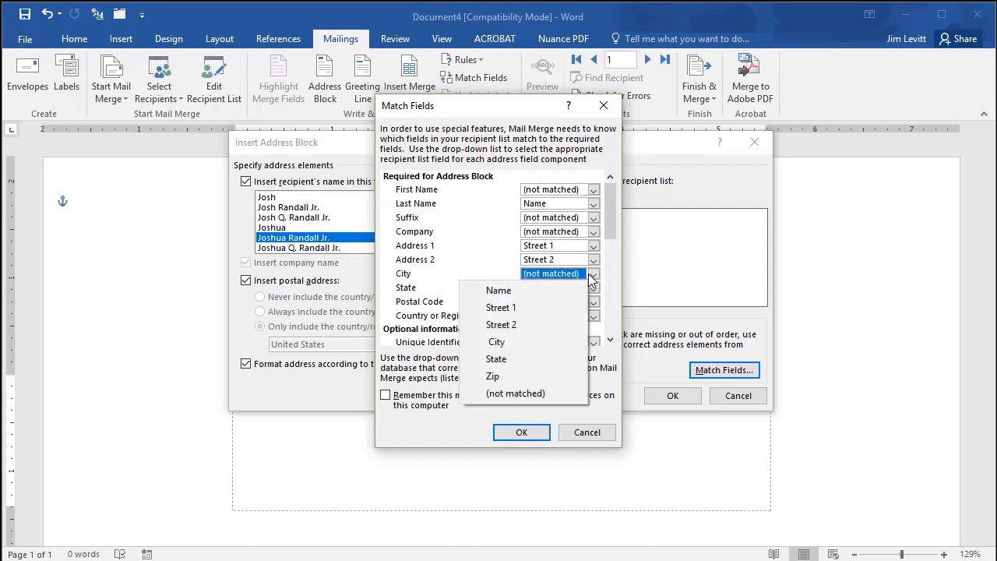
{"action": "left_click", "coordinate": [504, 342]}
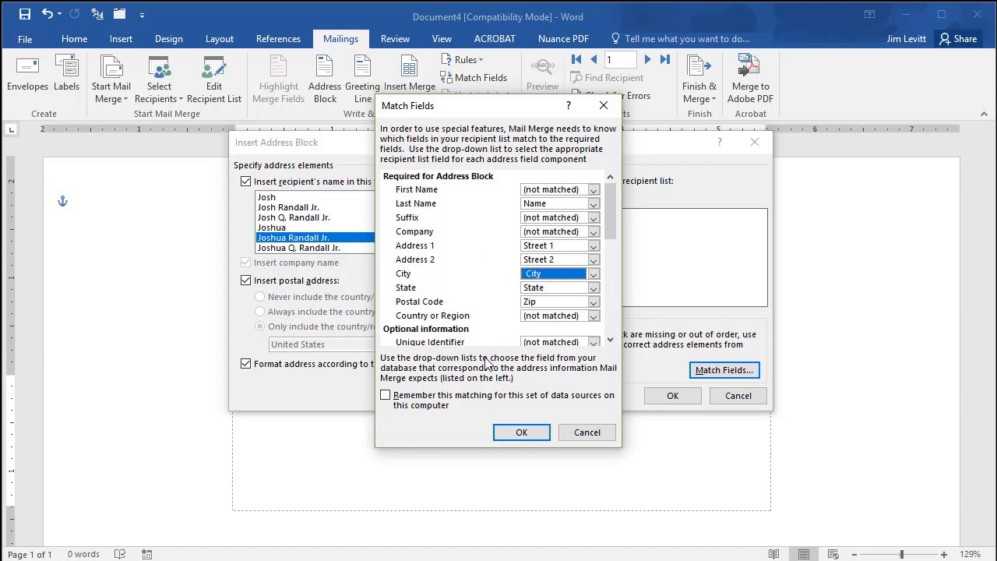
{"action": "left_click", "coordinate": [532, 433]}
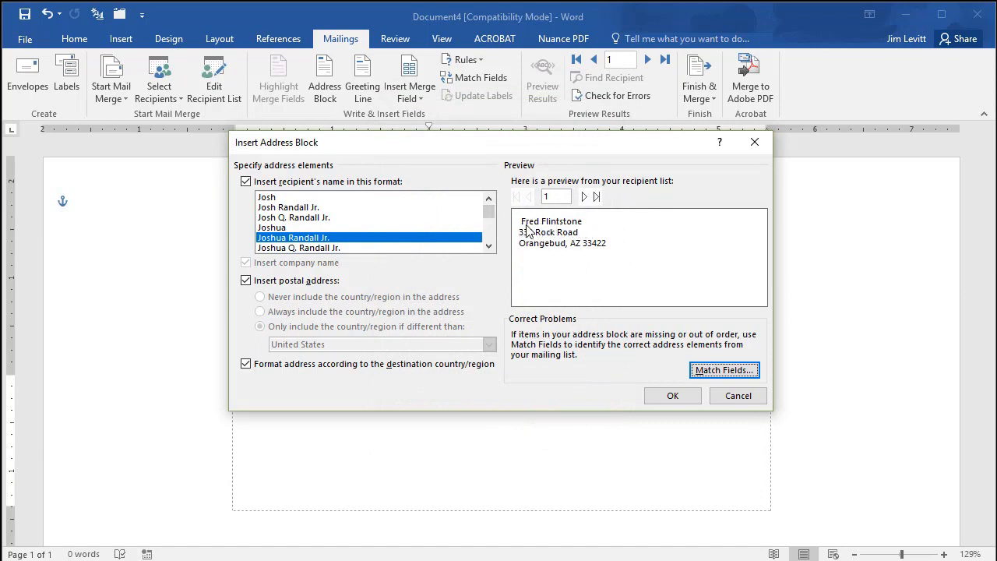
Check the address previews of the second and third recipients and insert the address block on the envelope
{"action": "left_click", "coordinate": [586, 198]}
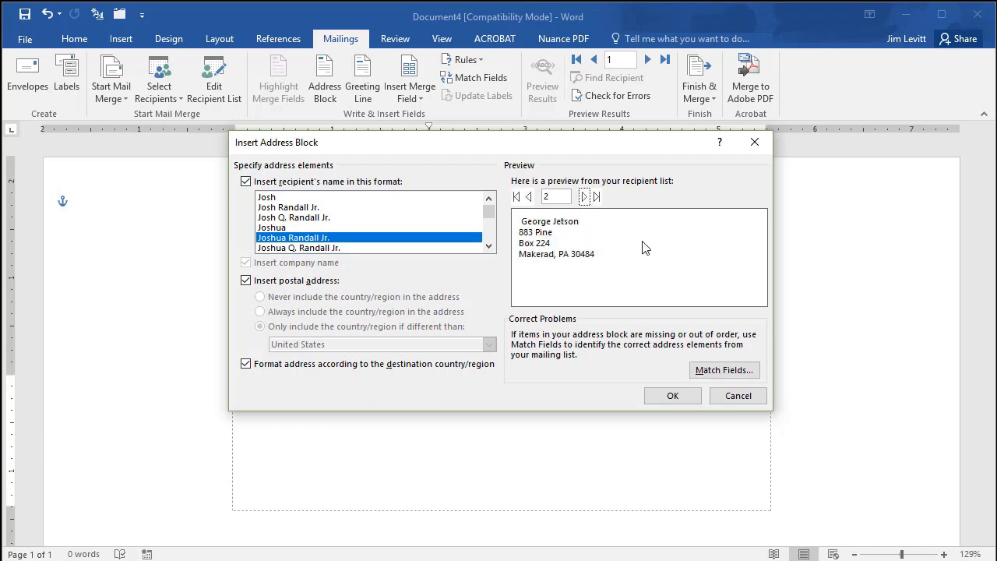
{"action": "left_click", "coordinate": [585, 198]}
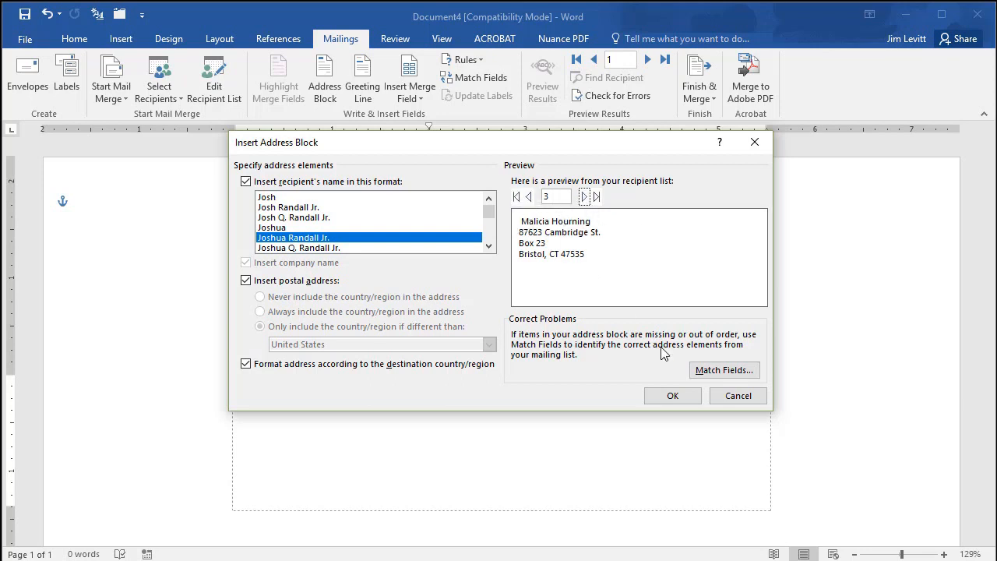
{"action": "left_click", "coordinate": [675, 397]}
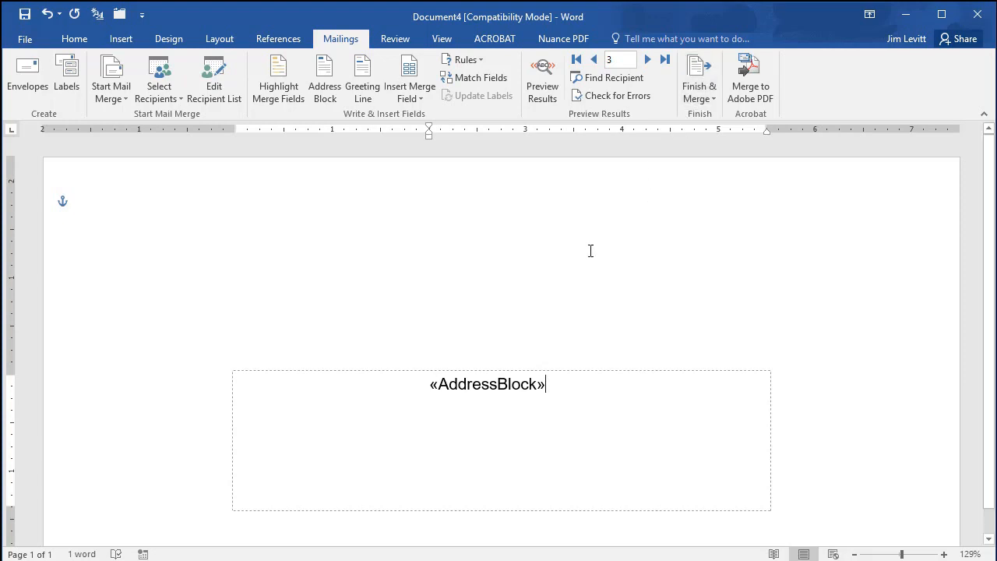
Preview the merged envelopes, browse forward to record 4 and back to record 1, and return to the field view
{"action": "left_click", "coordinate": [548, 85]}
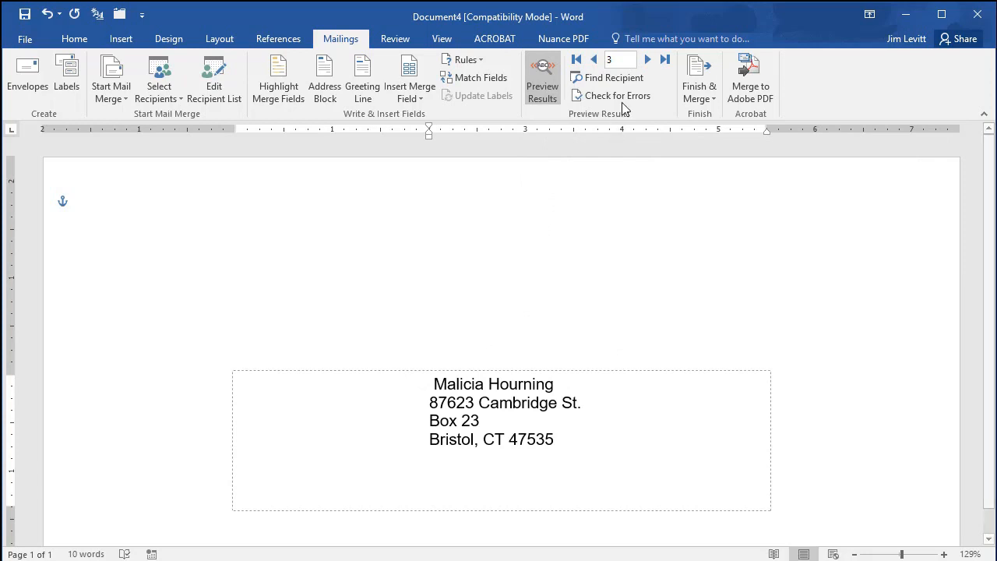
{"action": "left_click", "coordinate": [649, 60]}
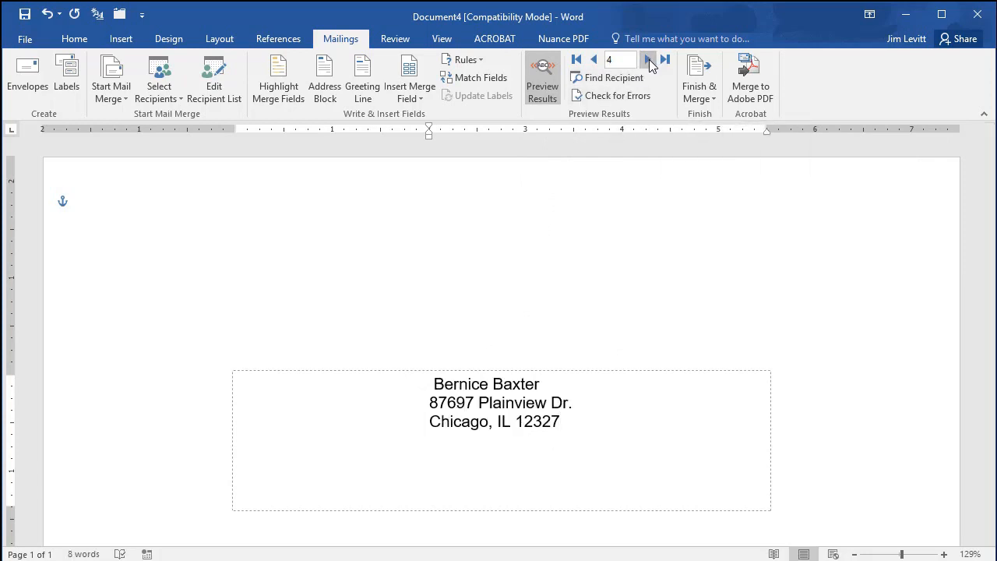
{"action": "left_click", "coordinate": [594, 62]}
{"action": "left_click", "coordinate": [595, 62]}
{"action": "left_click", "coordinate": [596, 62]}
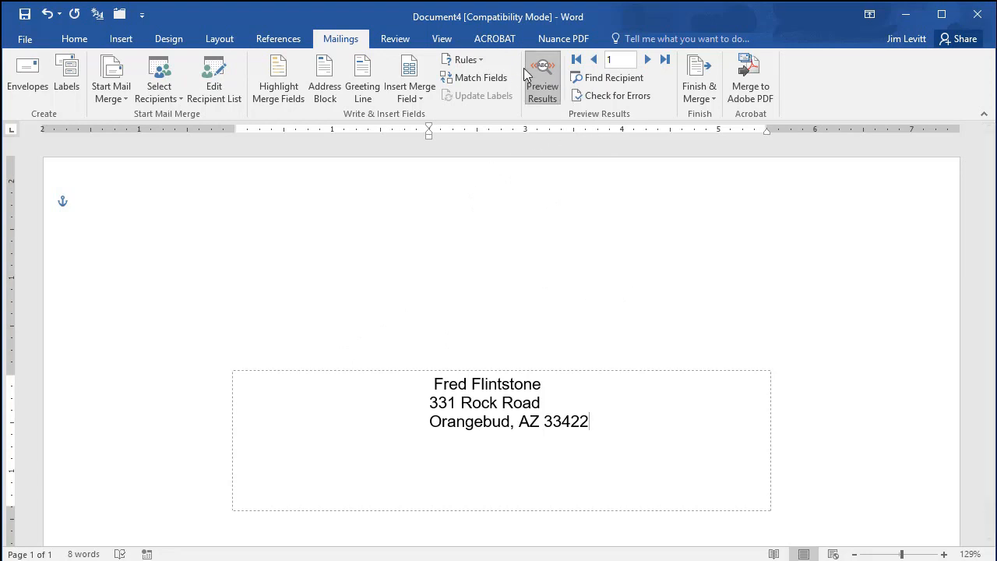
{"action": "left_click", "coordinate": [550, 86]}
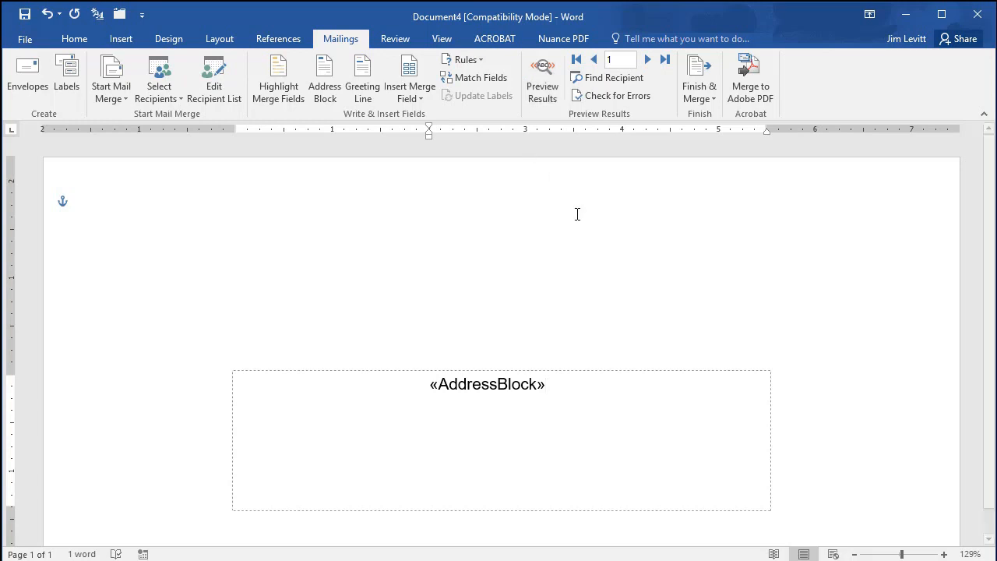
Finish the merge by sending all records to the printer, up to the print settings
{"action": "left_click", "coordinate": [697, 86]}
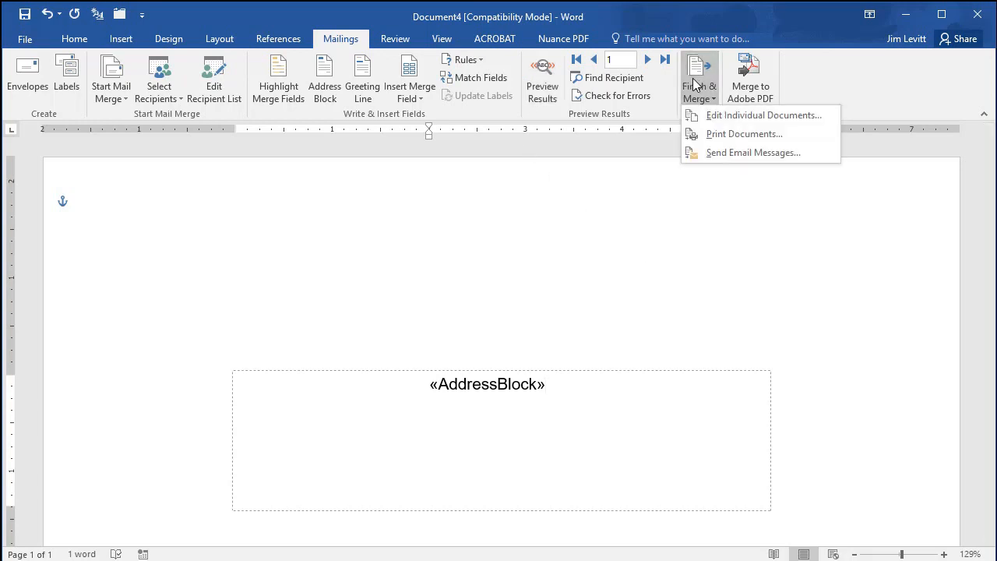
{"action": "left_click", "coordinate": [725, 134]}
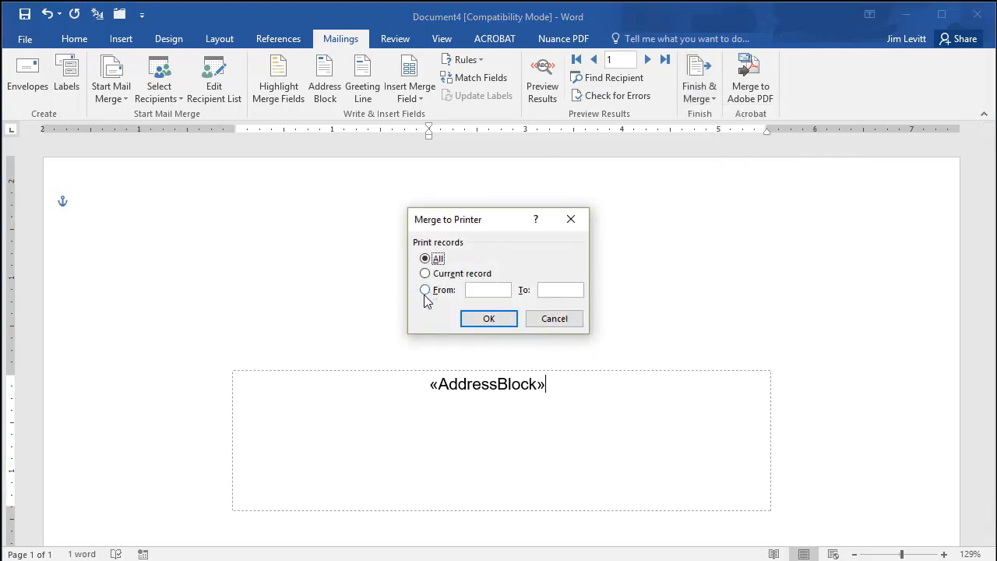
{"action": "left_click", "coordinate": [491, 325]}
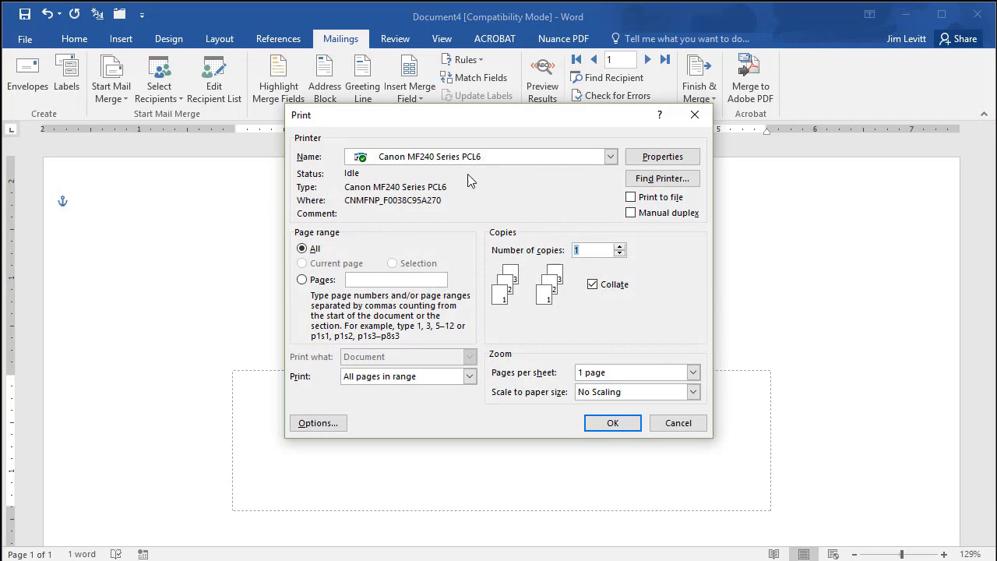
Review the page setup options in the Canon MF240 Series PCL6 printer properties and return to the print settings
{"action": "left_click_drag", "start_coordinate": [491, 129], "coordinate": [504, 165]}
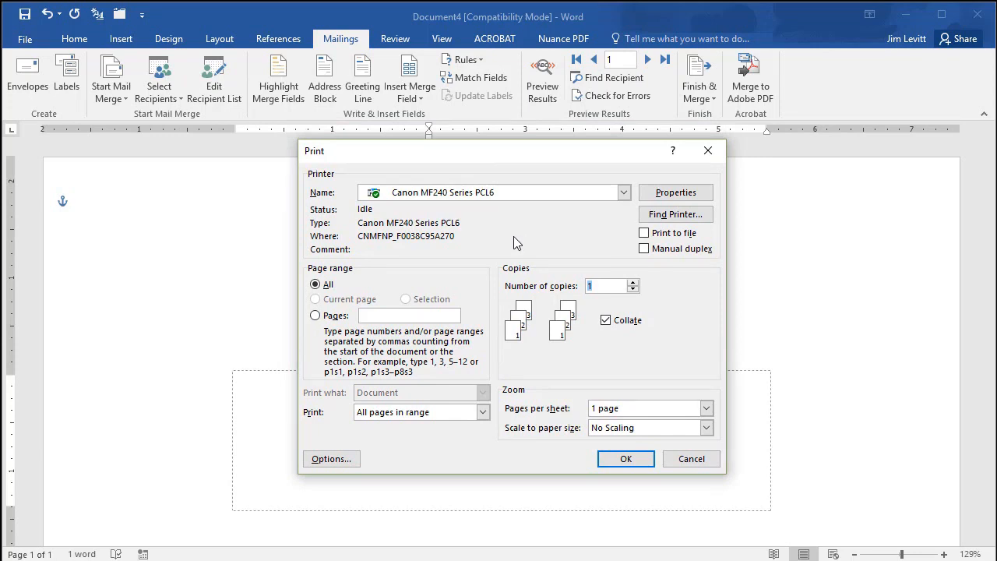
{"action": "left_click", "coordinate": [676, 196]}
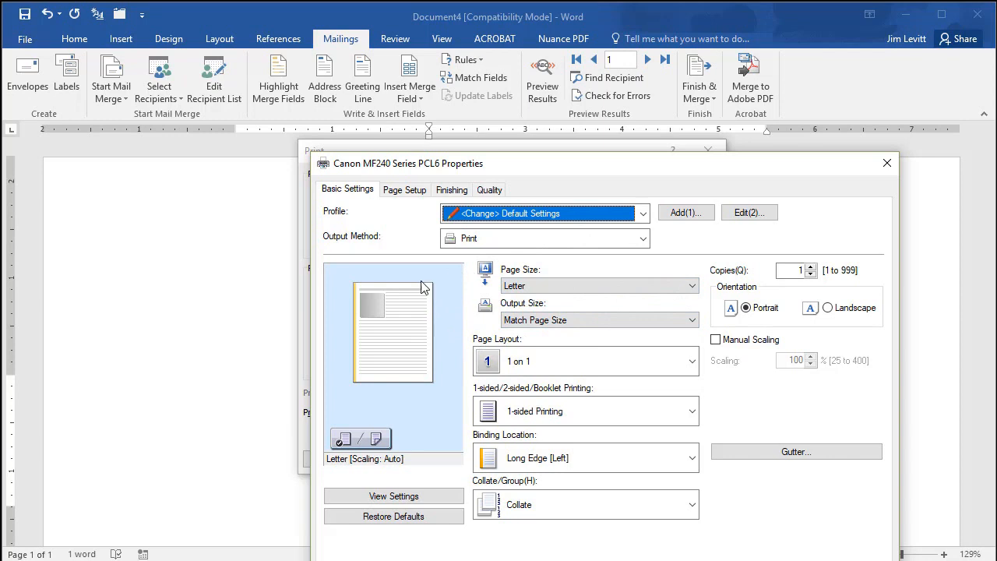
{"action": "left_click", "coordinate": [396, 190]}
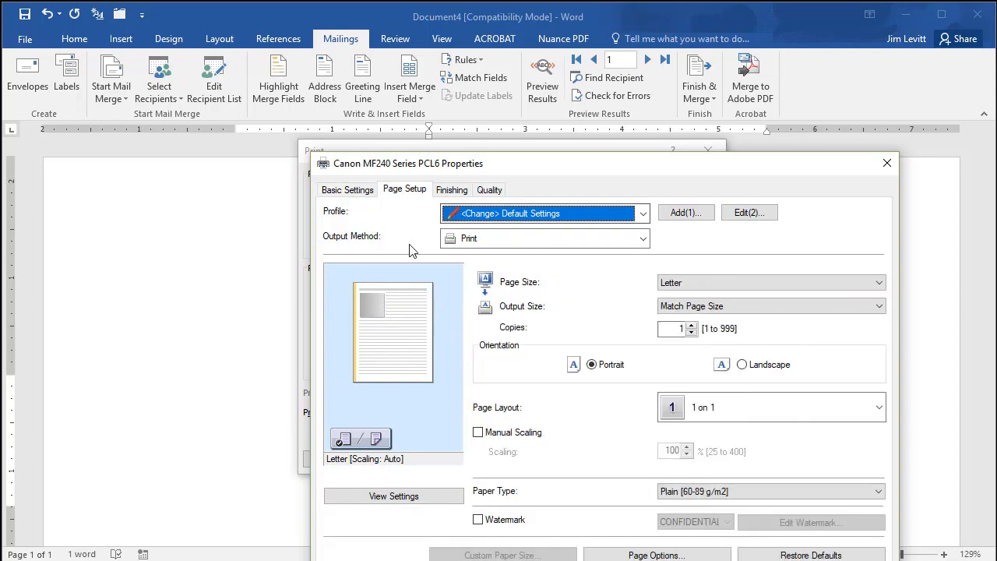
{"action": "left_click_drag", "start_coordinate": [614, 163], "coordinate": [536, 132]}
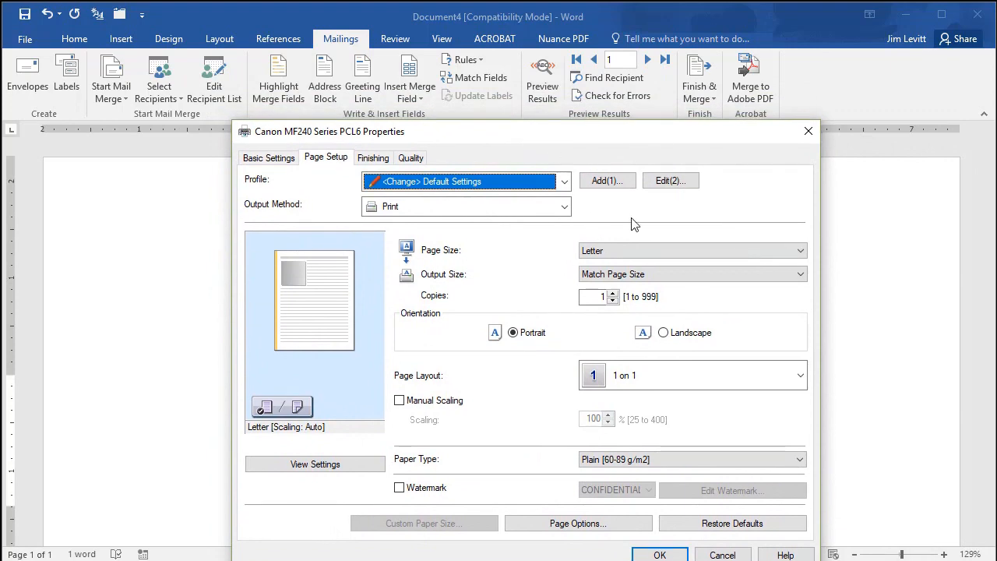
{"action": "left_click", "coordinate": [673, 556]}
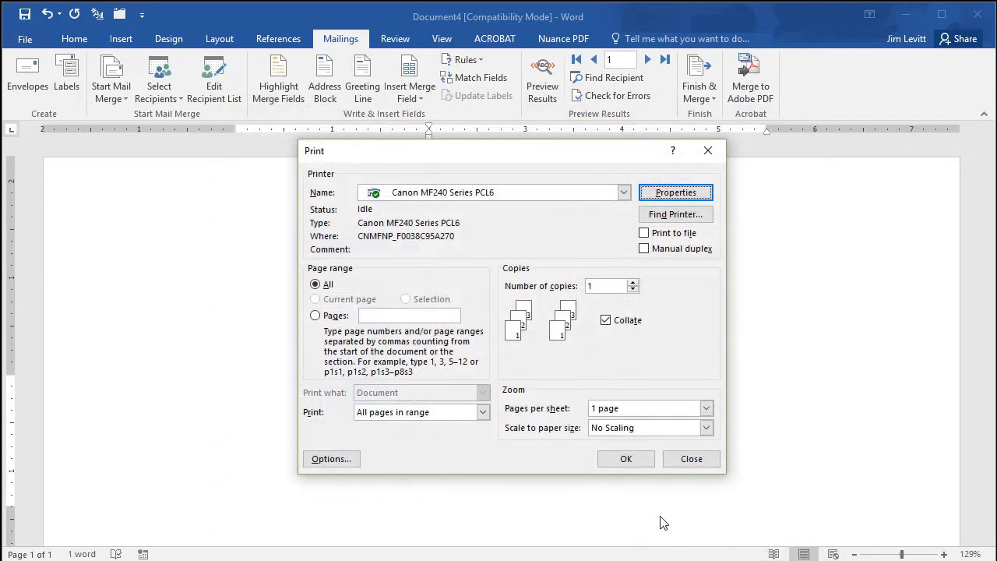